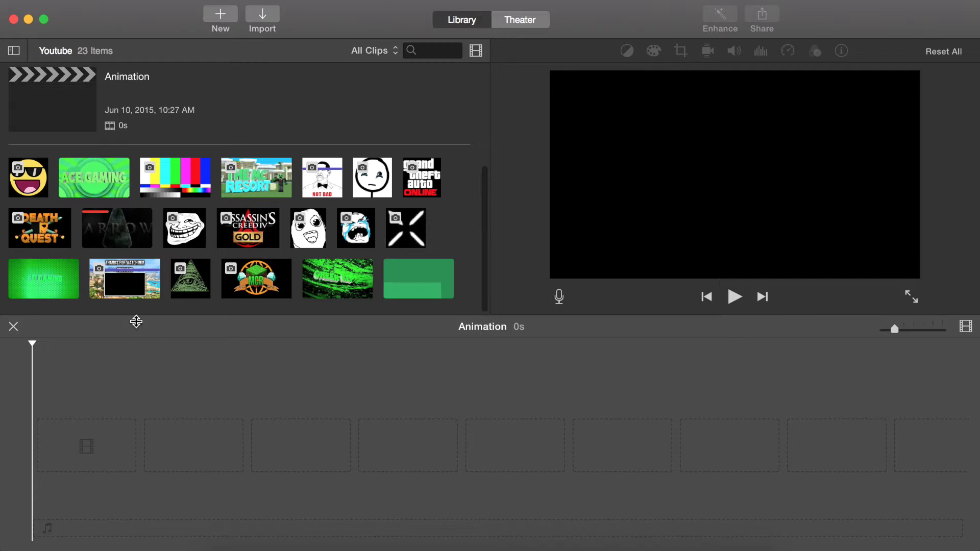
Add the 10-second Green Key clip to the timeline and drop the Illuminati image above its midpoint
{"action": "left_click", "coordinate": [181, 237]}
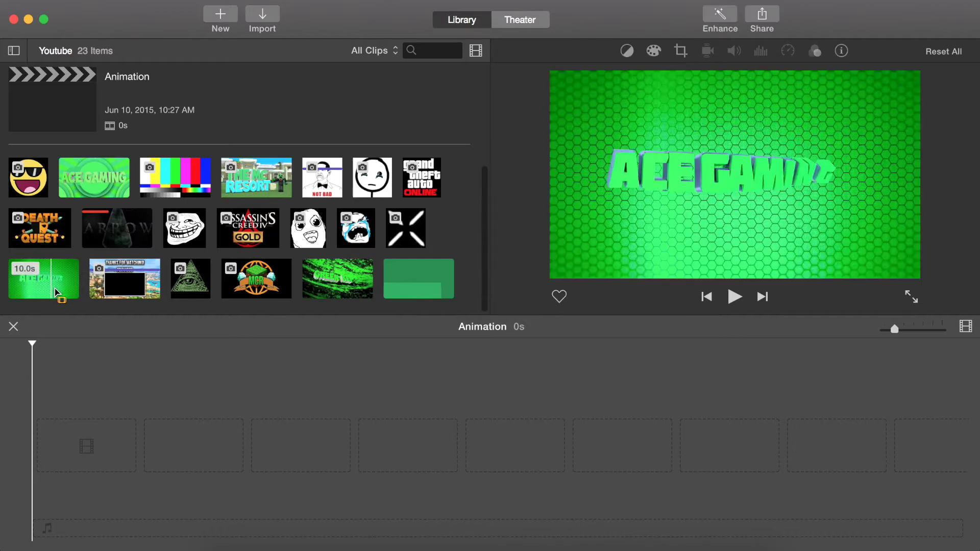
{"action": "left_click_drag", "start_coordinate": [335, 275], "coordinate": [65, 432]}
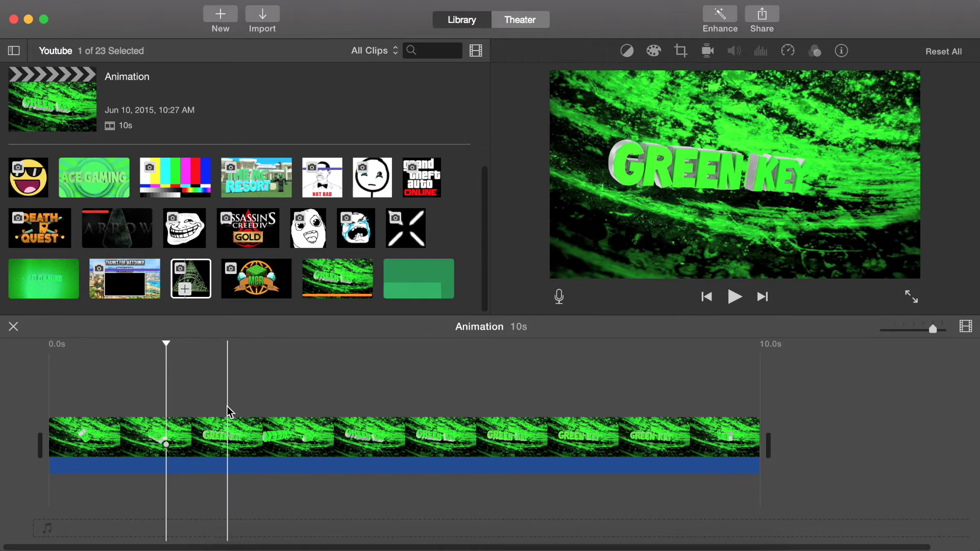
{"action": "left_click", "coordinate": [422, 390]}
{"action": "scroll", "coordinate": [330, 298], "scroll_direction": "down", "scroll_amount": 1}
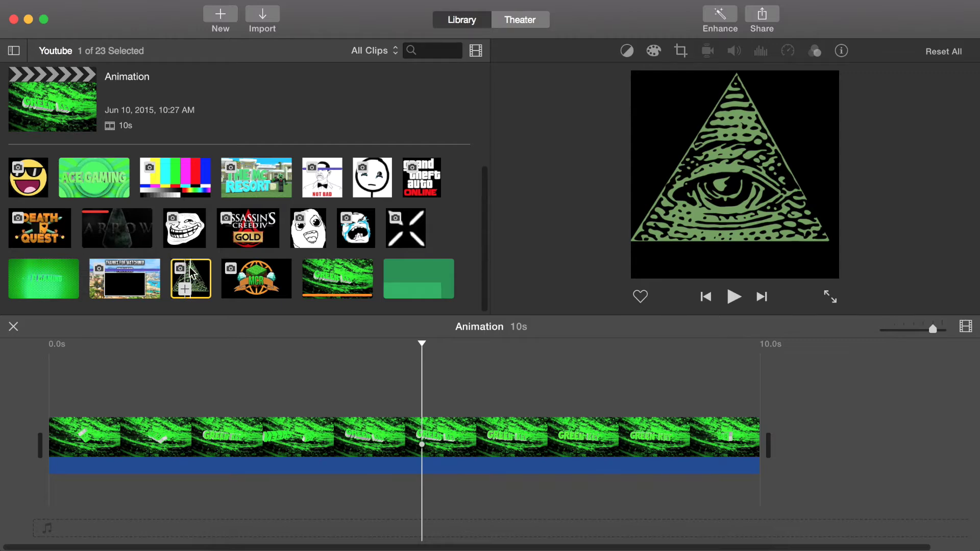
{"action": "left_click_drag", "start_coordinate": [196, 282], "coordinate": [424, 393]}
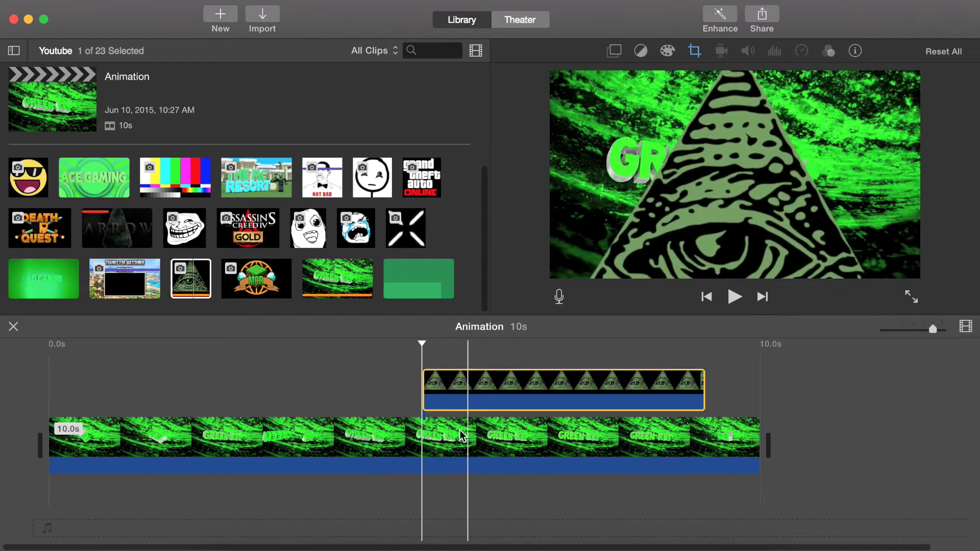
Select the 4-second pyramid cutaway and move the playhead further into it
{"action": "left_click", "coordinate": [479, 386]}
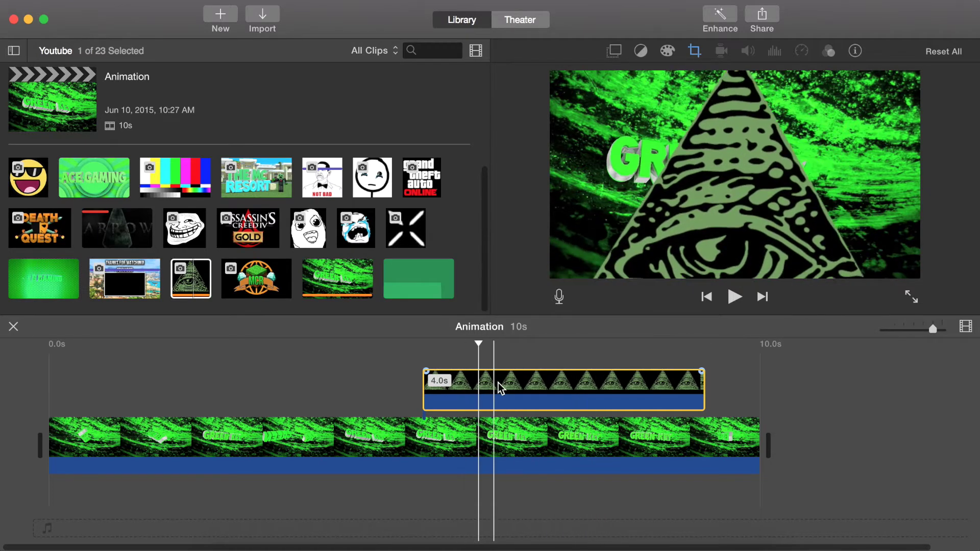
{"action": "left_click", "coordinate": [528, 385]}
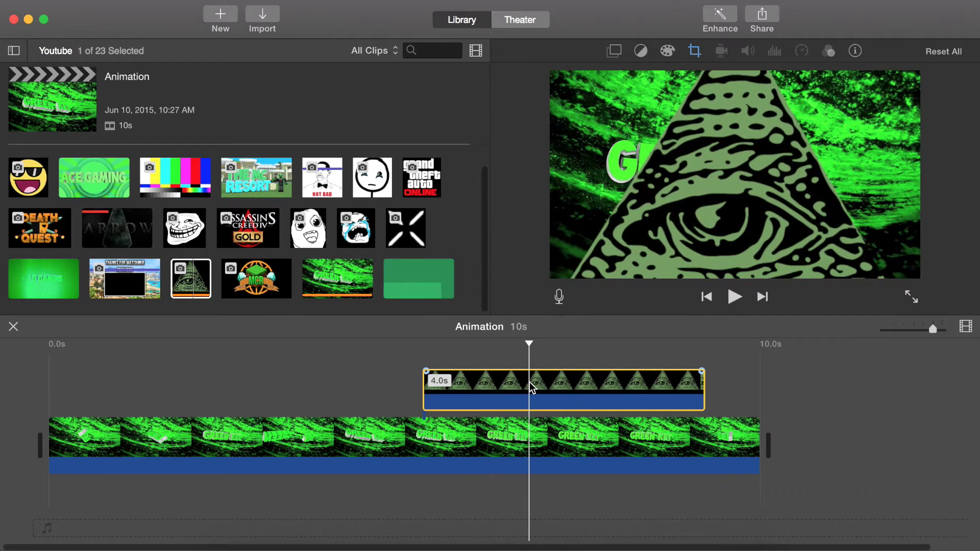
Stretch the cutaway's Ken Burns start and end frames to cover the whole pyramid image
{"action": "left_click", "coordinate": [693, 51]}
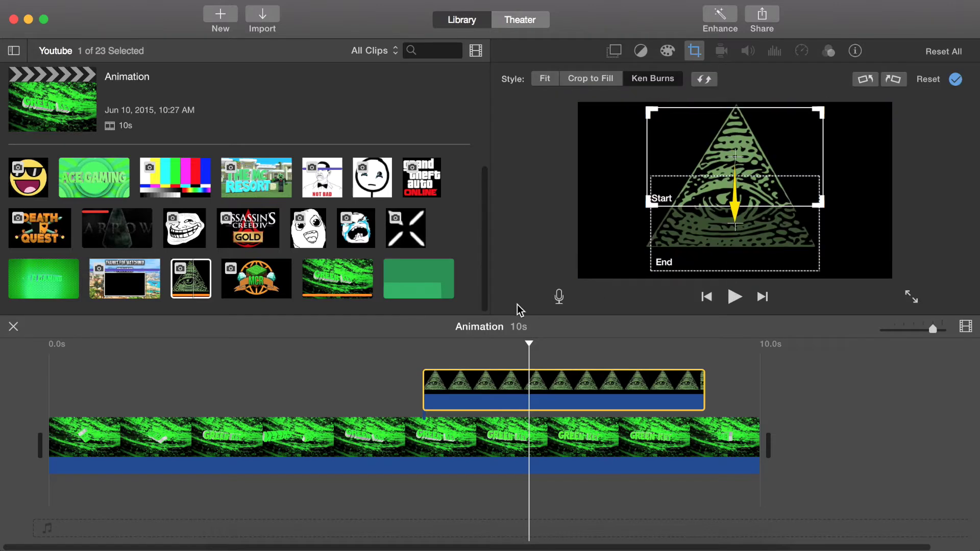
{"action": "left_click_drag", "start_coordinate": [527, 344], "coordinate": [472, 355]}
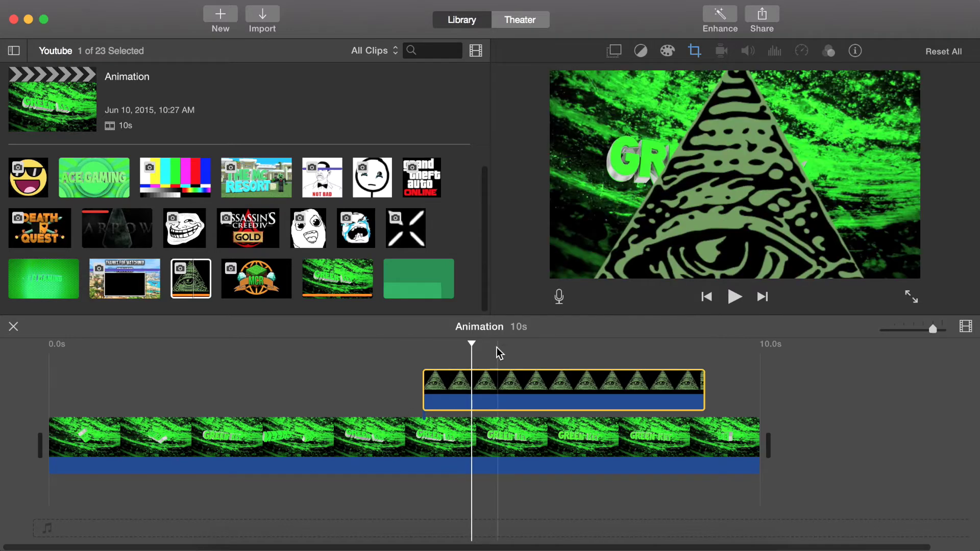
{"action": "left_click_drag", "start_coordinate": [471, 343], "coordinate": [521, 349]}
{"action": "left_click", "coordinate": [694, 52]}
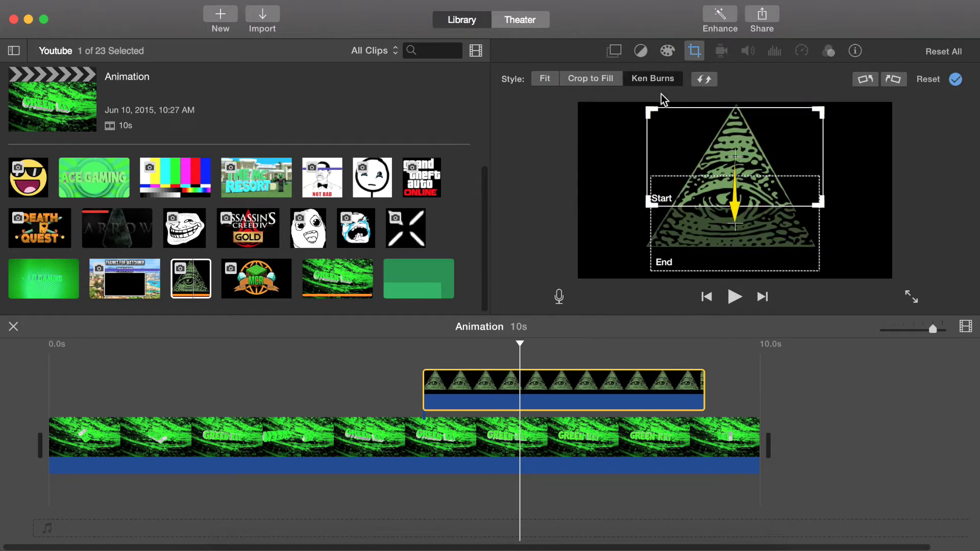
{"action": "left_click_drag", "start_coordinate": [823, 204], "coordinate": [912, 295]}
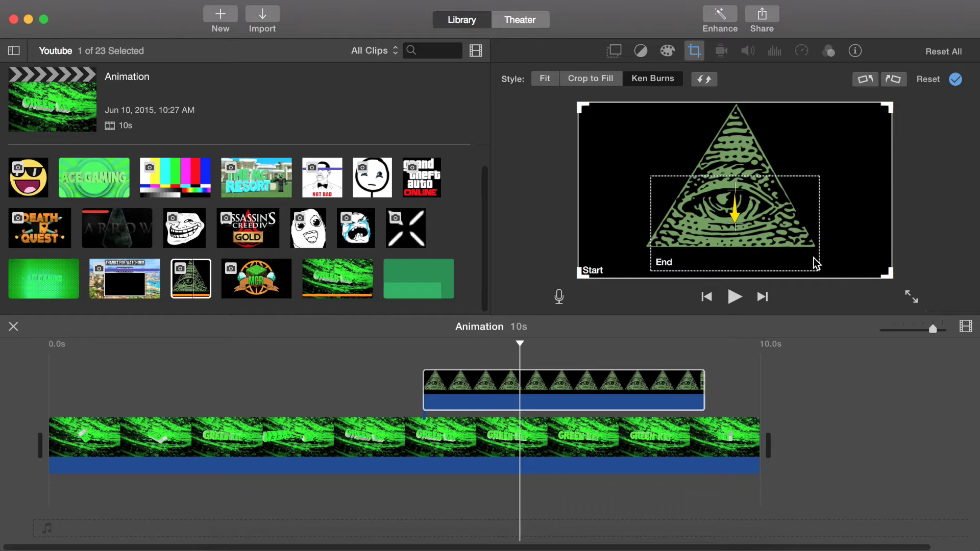
{"action": "left_click", "coordinate": [676, 228]}
{"action": "left_click_drag", "start_coordinate": [651, 176], "coordinate": [488, 1]}
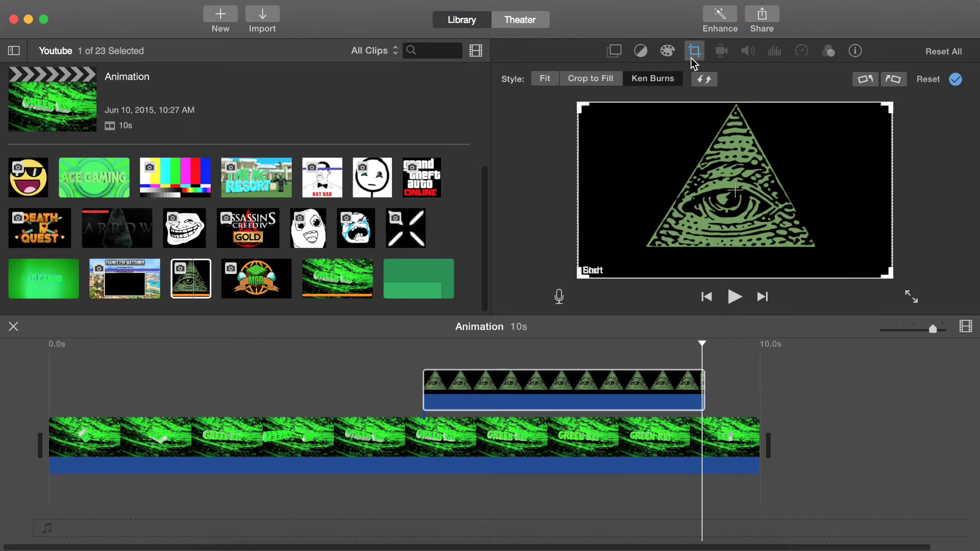
{"action": "left_click", "coordinate": [955, 78]}
Play the project from just before the cutaway to preview the overlay
{"action": "left_click", "coordinate": [408, 370]}
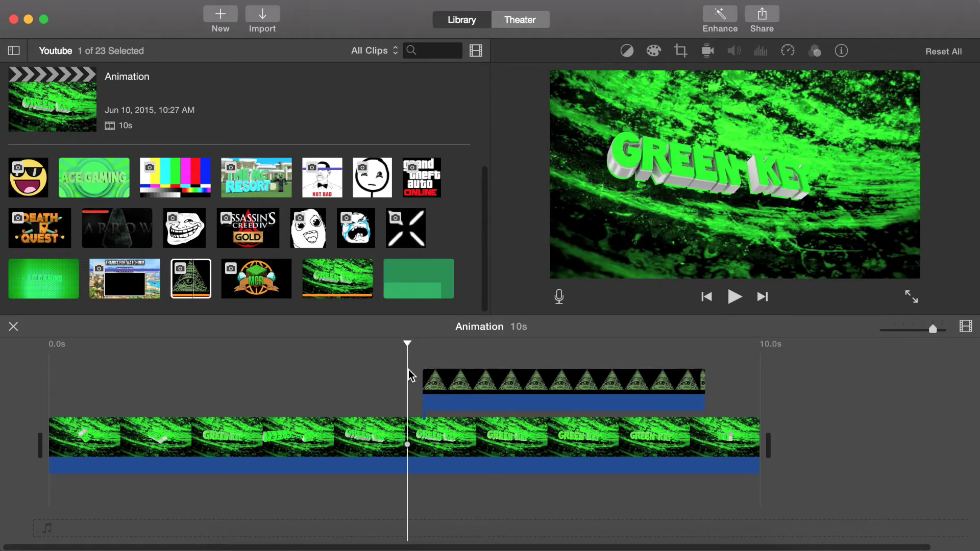
{"action": "key", "text": "space"}
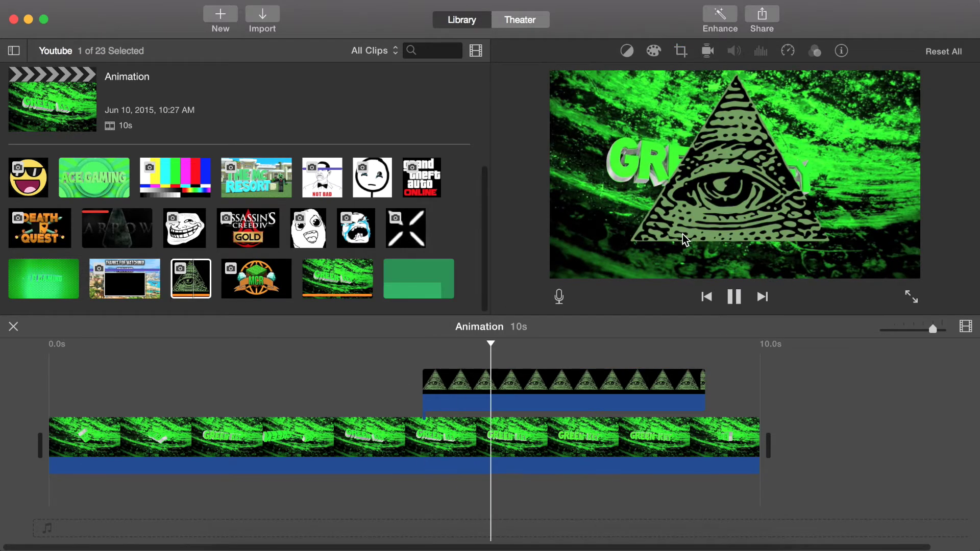
{"action": "key", "text": "space"}
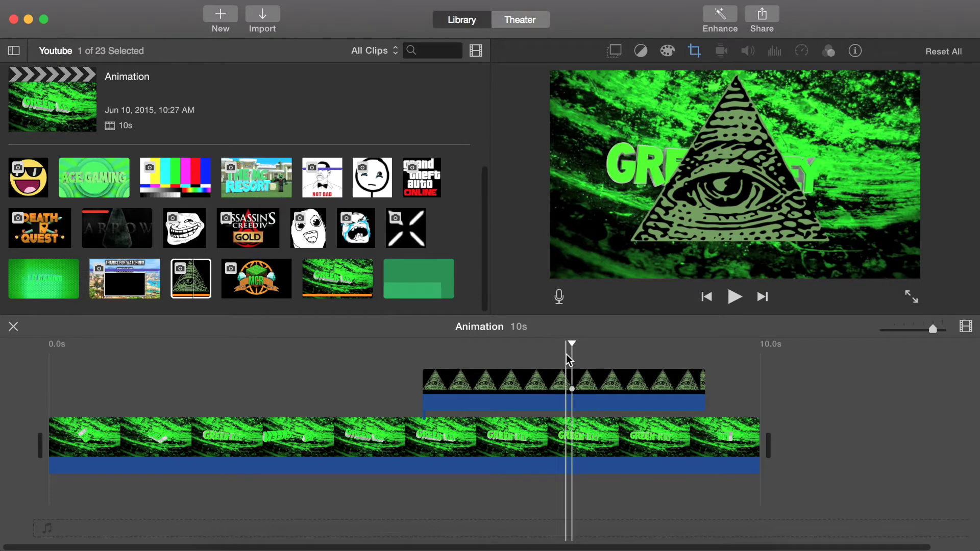
Make the pyramid cutaway a Picture in Picture inset, enlarged and centred over GREEN KEY
{"action": "left_click", "coordinate": [525, 384]}
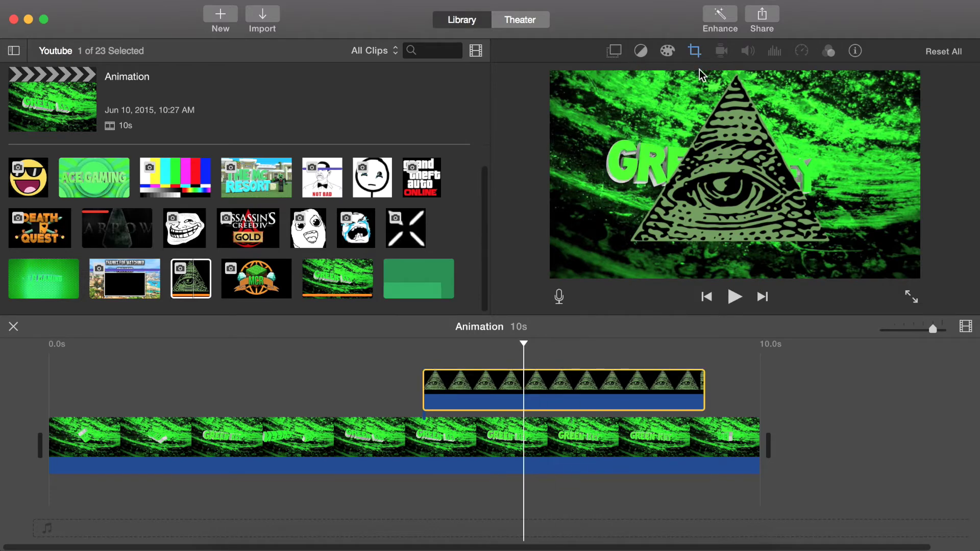
{"action": "left_click", "coordinate": [614, 51]}
{"action": "left_click", "coordinate": [597, 77]}
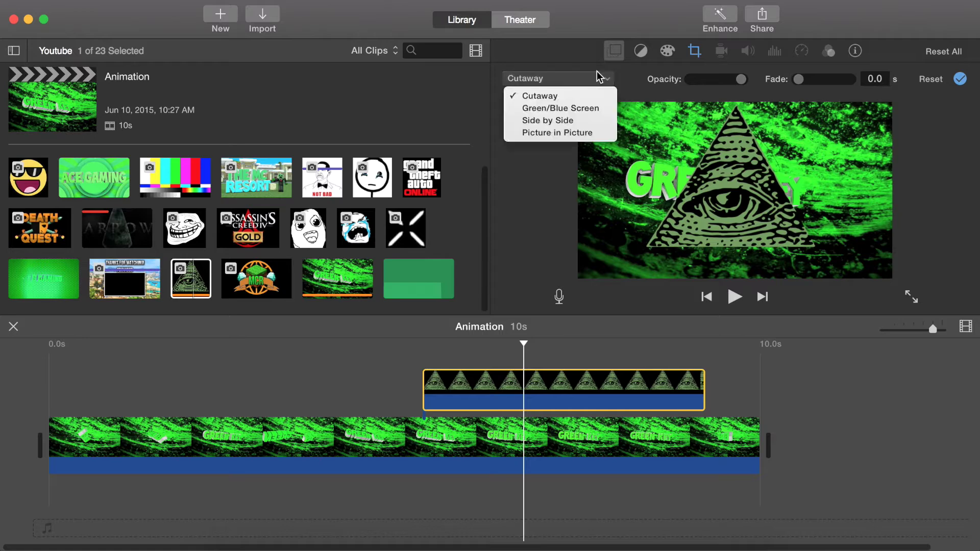
{"action": "left_click", "coordinate": [589, 132]}
{"action": "left_click_drag", "start_coordinate": [811, 137], "coordinate": [588, 102]}
{"action": "left_click_drag", "start_coordinate": [663, 168], "coordinate": [702, 198]}
{"action": "left_click", "coordinate": [532, 375]}
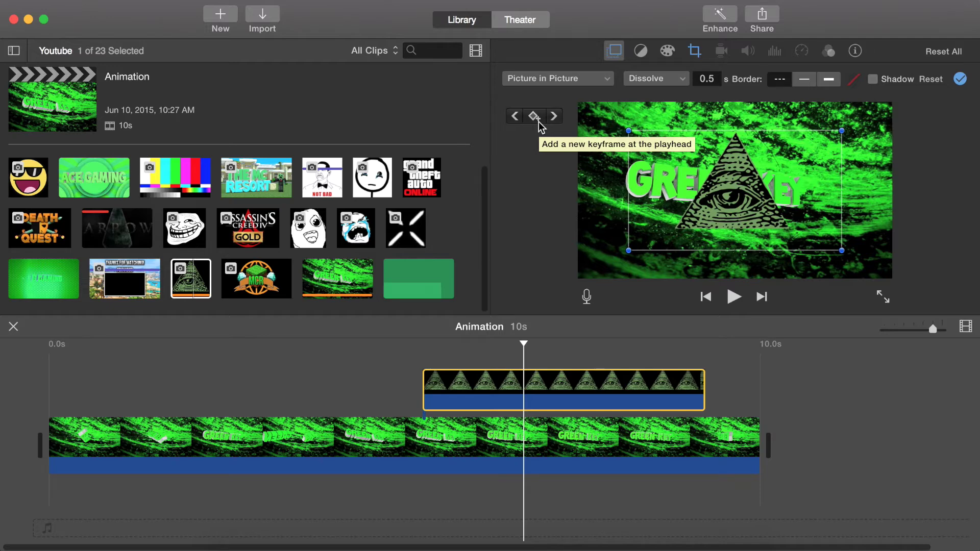
Keyframe the pyramid inset moving toward the lower right, then play the animation back
{"action": "left_click_drag", "start_coordinate": [522, 335], "coordinate": [449, 337]}
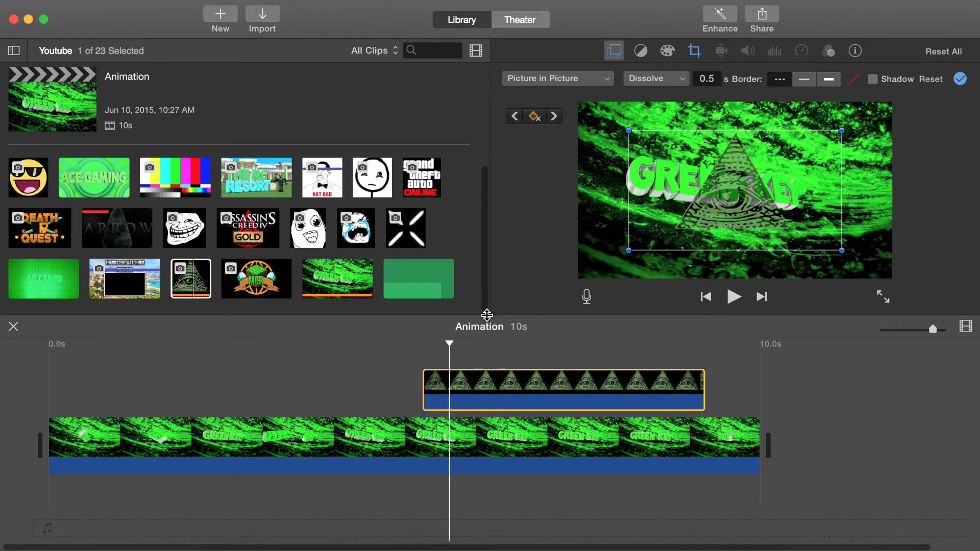
{"action": "left_click_drag", "start_coordinate": [450, 343], "coordinate": [563, 344]}
{"action": "left_click_drag", "start_coordinate": [690, 192], "coordinate": [760, 220]}
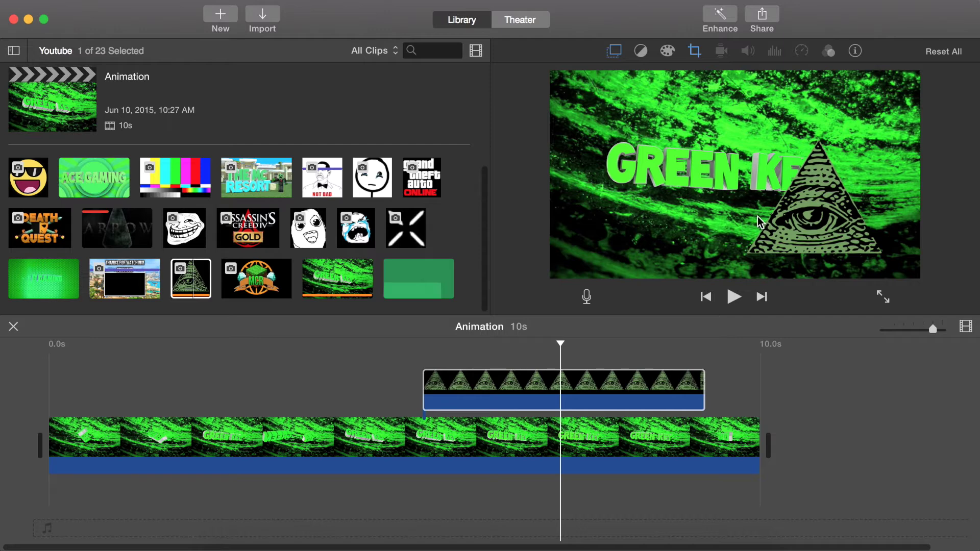
{"action": "left_click", "coordinate": [400, 357]}
{"action": "key", "text": "space"}
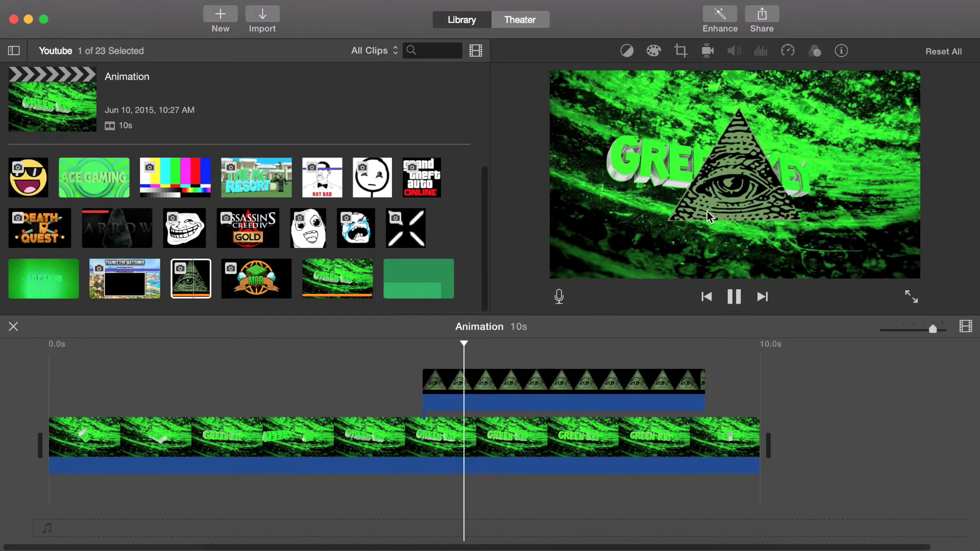
{"action": "key", "text": "space"}
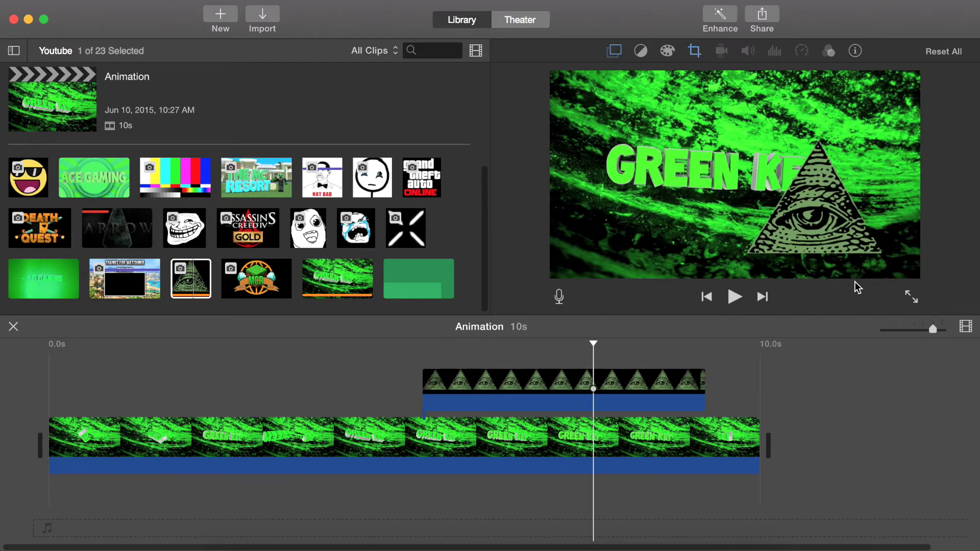
Step back and forth between the inset's position keyframes in the picture-in-picture settings
{"action": "left_click", "coordinate": [532, 357]}
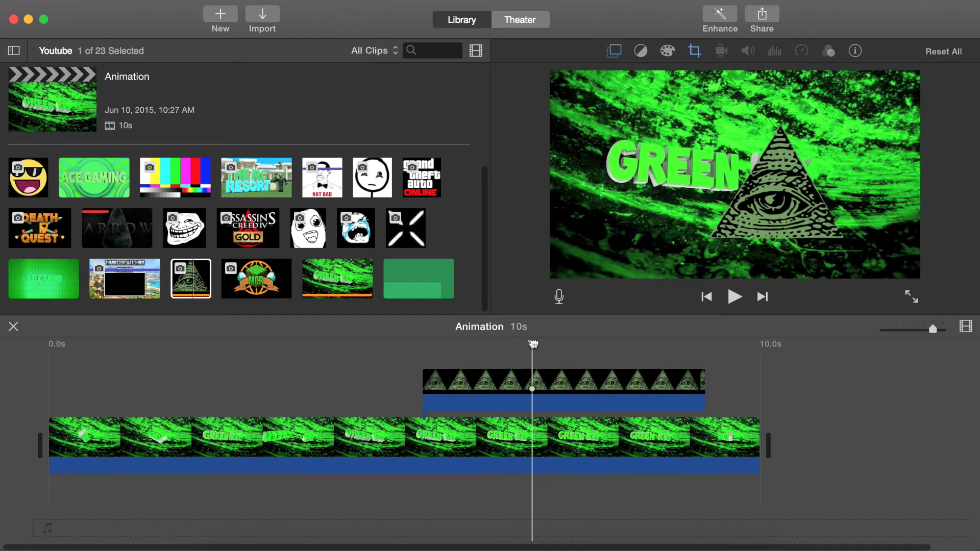
{"action": "left_click", "coordinate": [618, 49]}
{"action": "left_click", "coordinate": [554, 117]}
{"action": "left_click", "coordinate": [514, 117]}
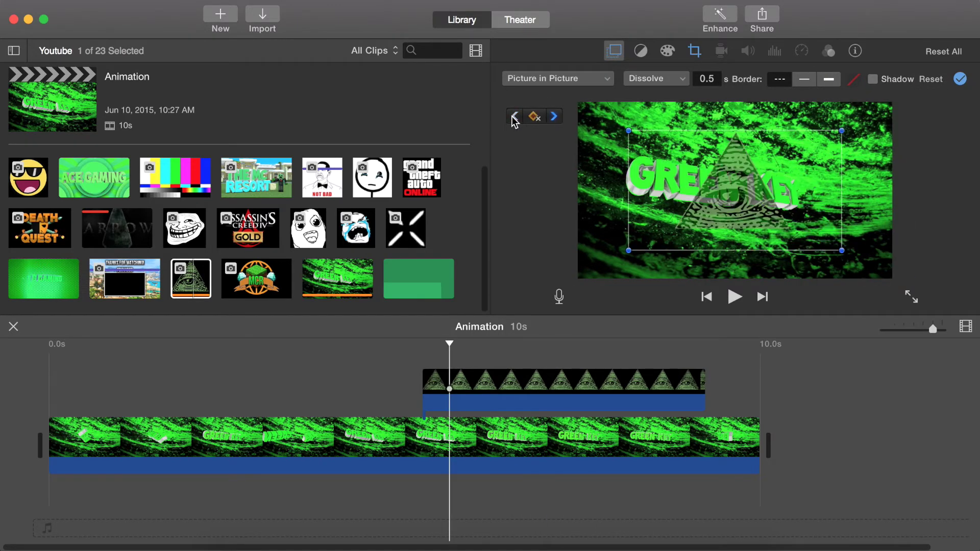
{"action": "left_click", "coordinate": [559, 118]}
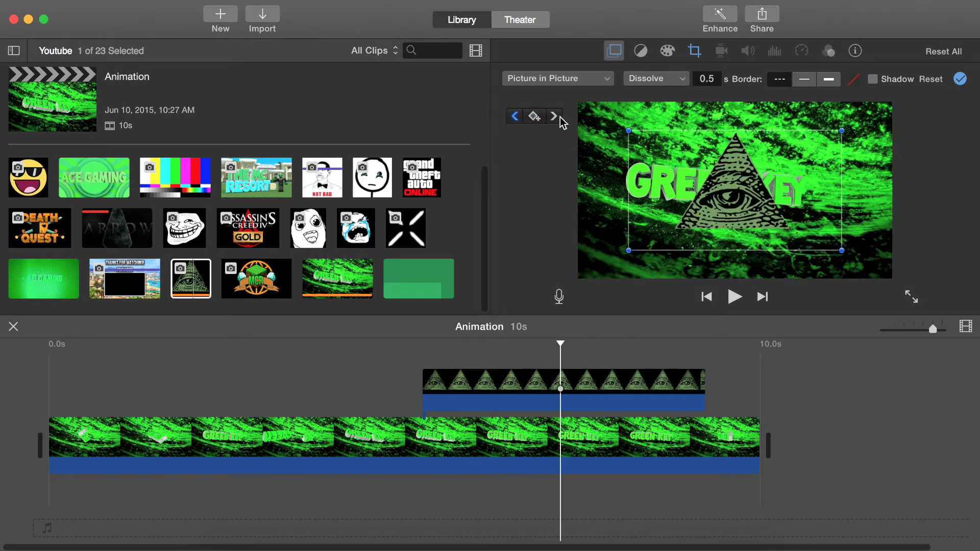
{"action": "left_click", "coordinate": [516, 118]}
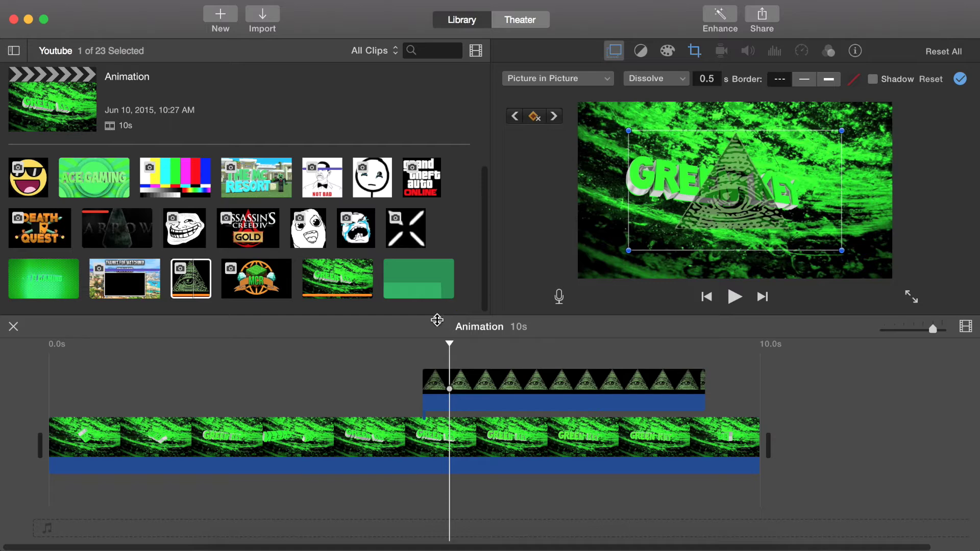
Move the inset's later keyframe to the upper left over the title, confirm, and play it back
{"action": "mouse_move", "coordinate": [451, 344]}
{"action": "left_mouse_down"}
{"action": "mouse_move", "coordinate": [405, 342]}
{"action": "mouse_move", "coordinate": [469, 342]}
{"action": "left_mouse_up"}
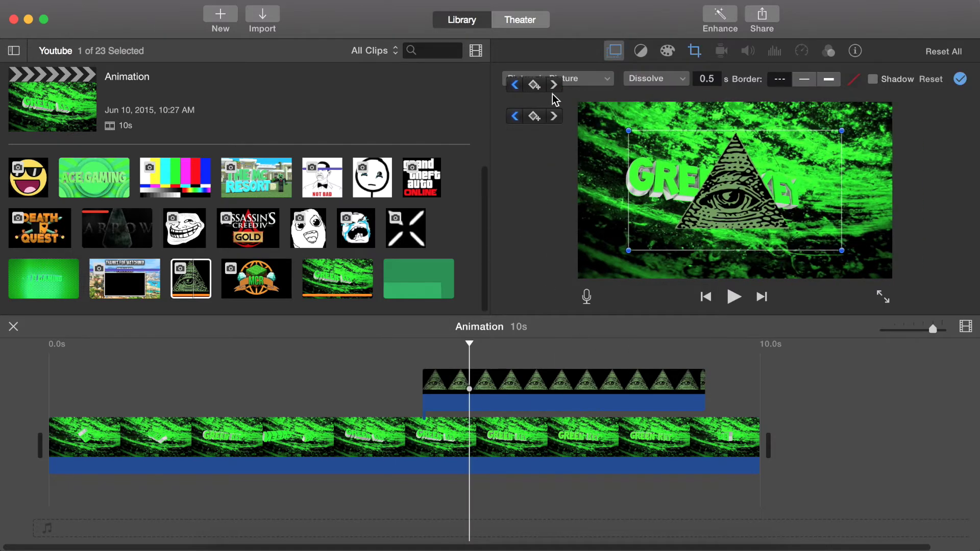
{"action": "left_click", "coordinate": [514, 117]}
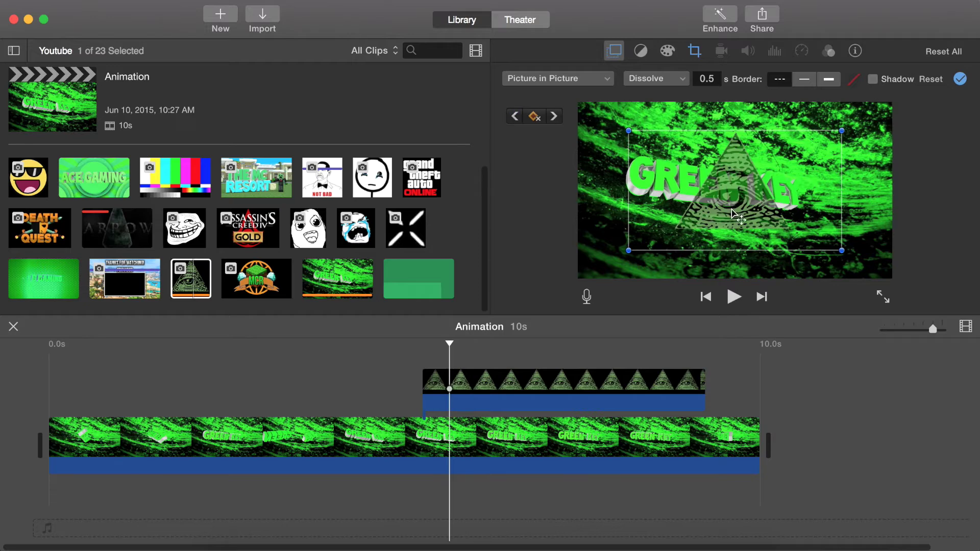
{"action": "left_click_drag", "start_coordinate": [449, 344], "coordinate": [588, 347]}
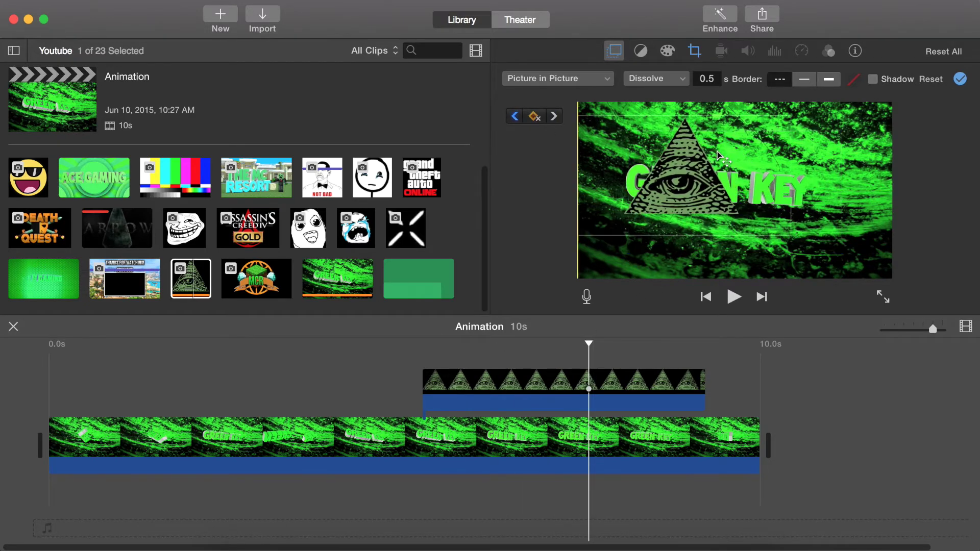
{"action": "left_click_drag", "start_coordinate": [718, 151], "coordinate": [695, 141]}
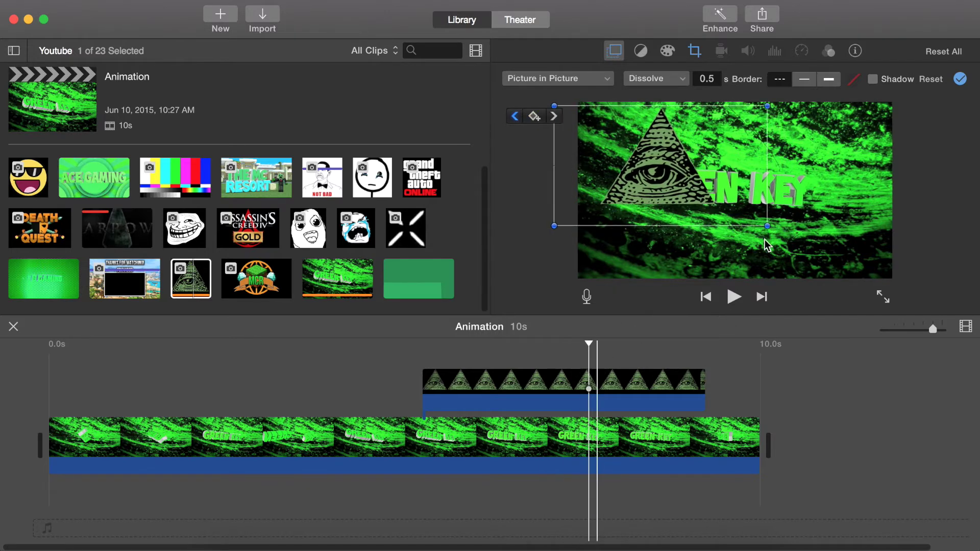
{"action": "left_click", "coordinate": [962, 80]}
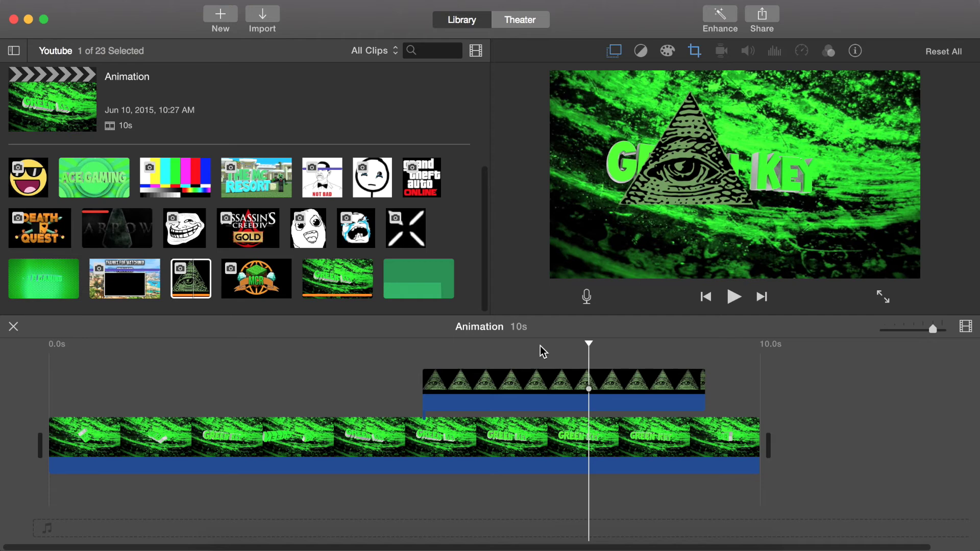
{"action": "left_click", "coordinate": [410, 353]}
{"action": "key", "text": "space"}
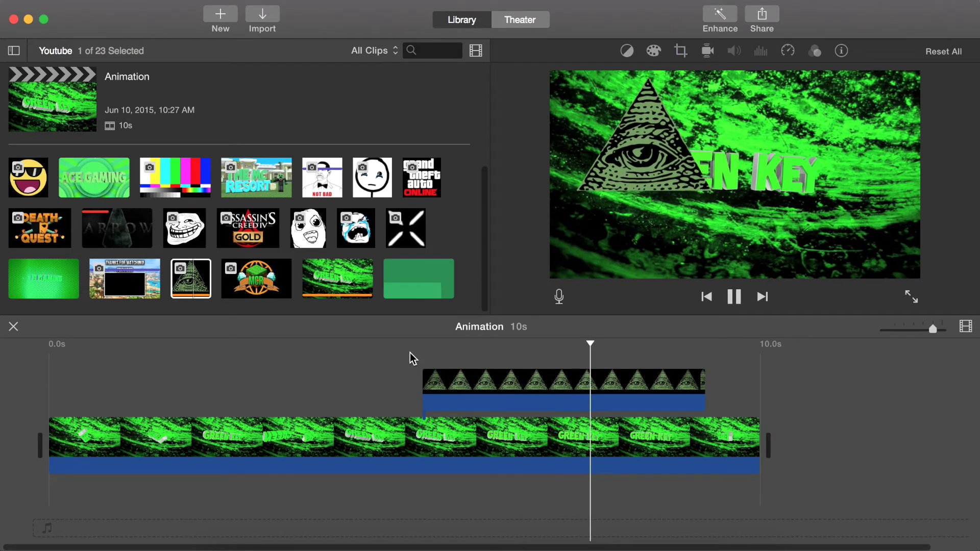
Stop playback and delete the inset's previous keyframe in the picture-in-picture settings
{"action": "key", "text": "space"}
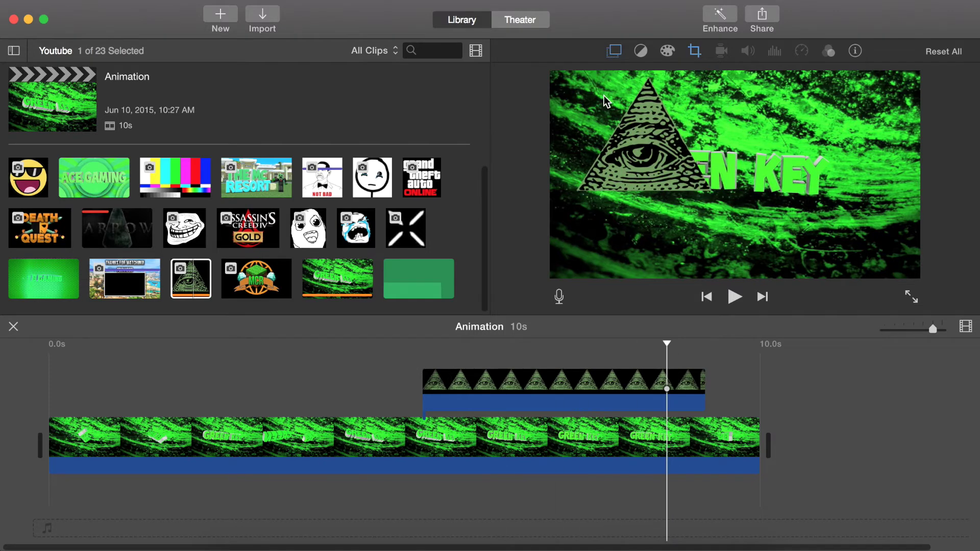
{"action": "left_click", "coordinate": [614, 51]}
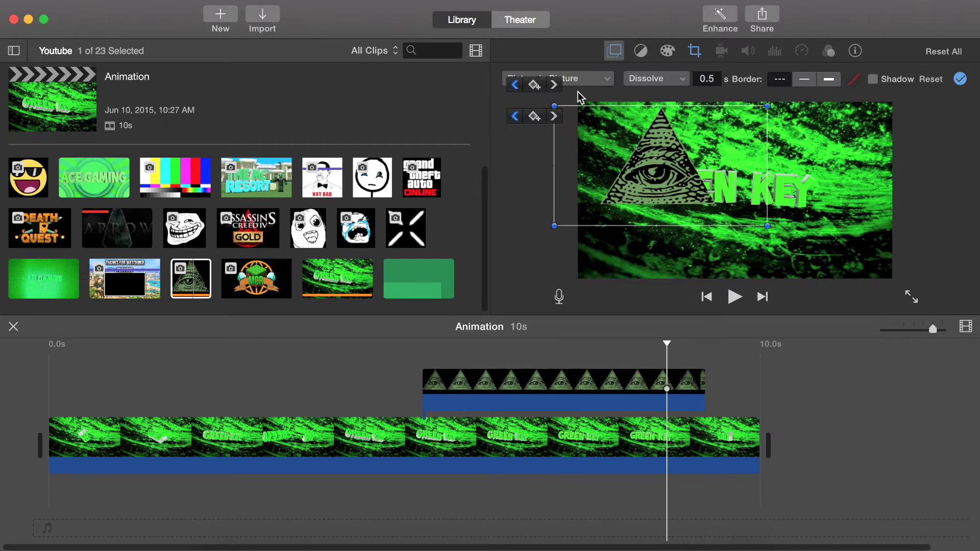
{"action": "left_click", "coordinate": [515, 116]}
{"action": "left_click", "coordinate": [534, 116]}
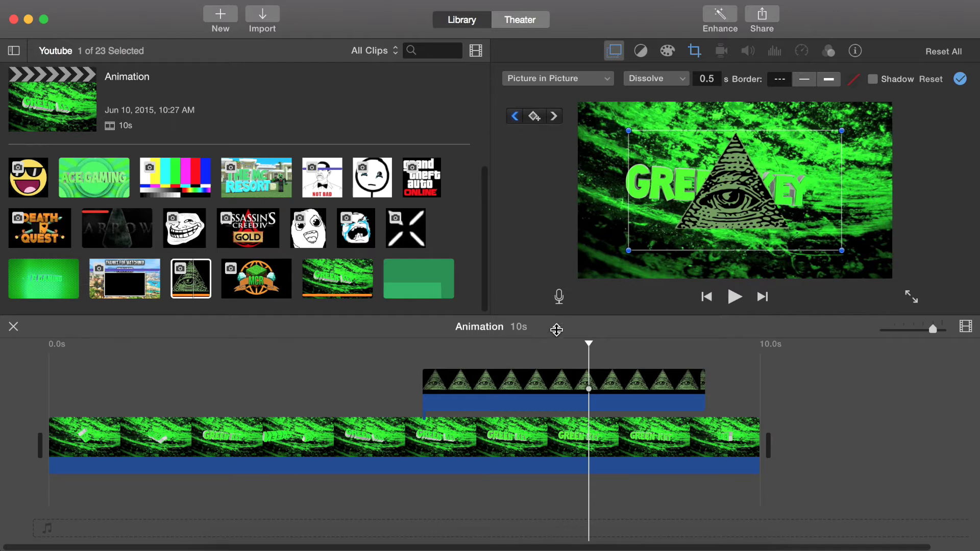
At a later keyframe, enlarge the pyramid to nearly fill the frame, centred over the title
{"action": "left_click_drag", "start_coordinate": [588, 343], "coordinate": [503, 365]}
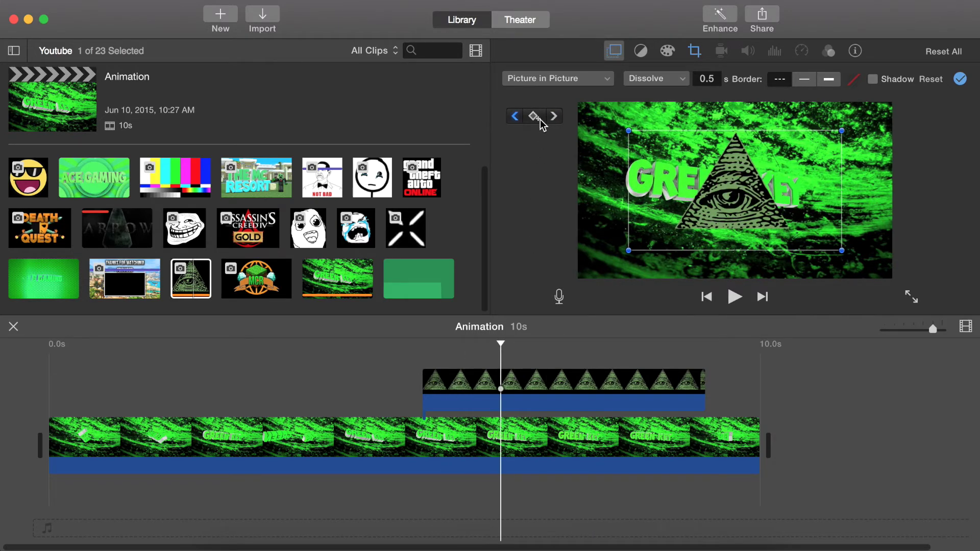
{"action": "left_click", "coordinate": [515, 117]}
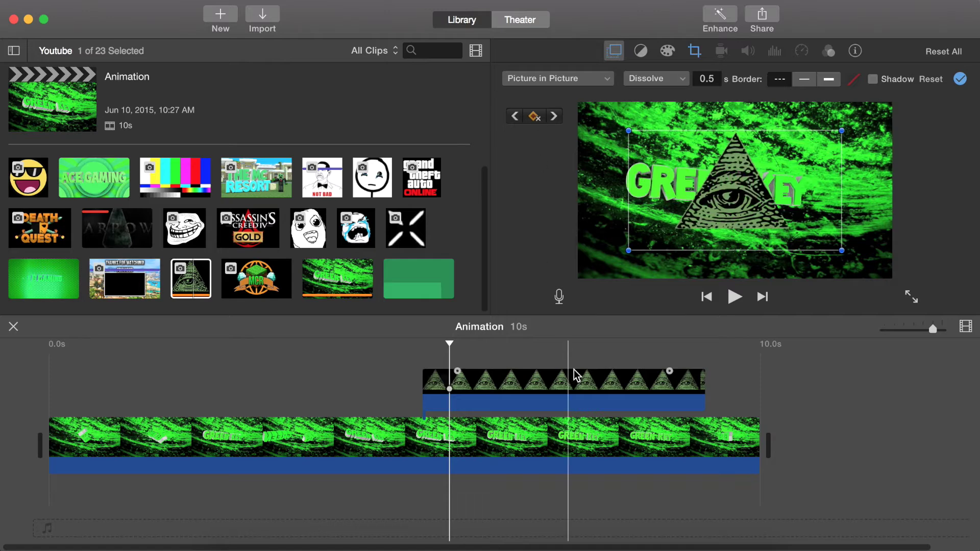
{"action": "left_click_drag", "start_coordinate": [451, 345], "coordinate": [602, 345]}
{"action": "left_click_drag", "start_coordinate": [842, 252], "coordinate": [921, 345]}
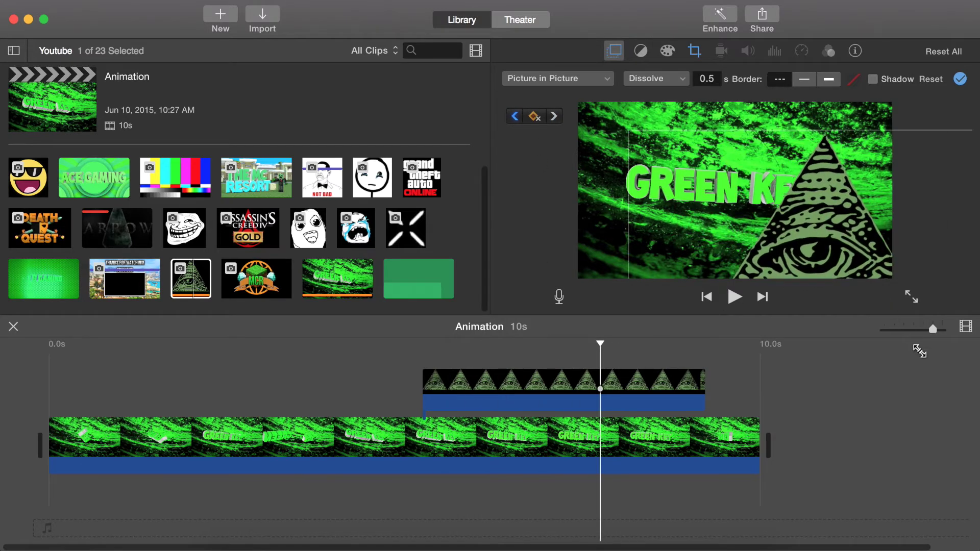
{"action": "left_click_drag", "start_coordinate": [704, 176], "coordinate": [677, 166]}
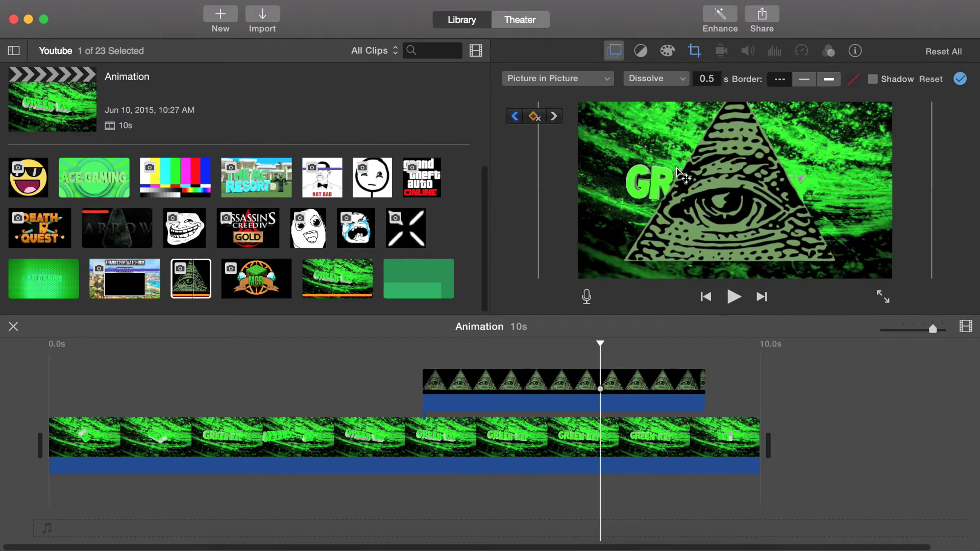
{"action": "left_click", "coordinate": [400, 398]}
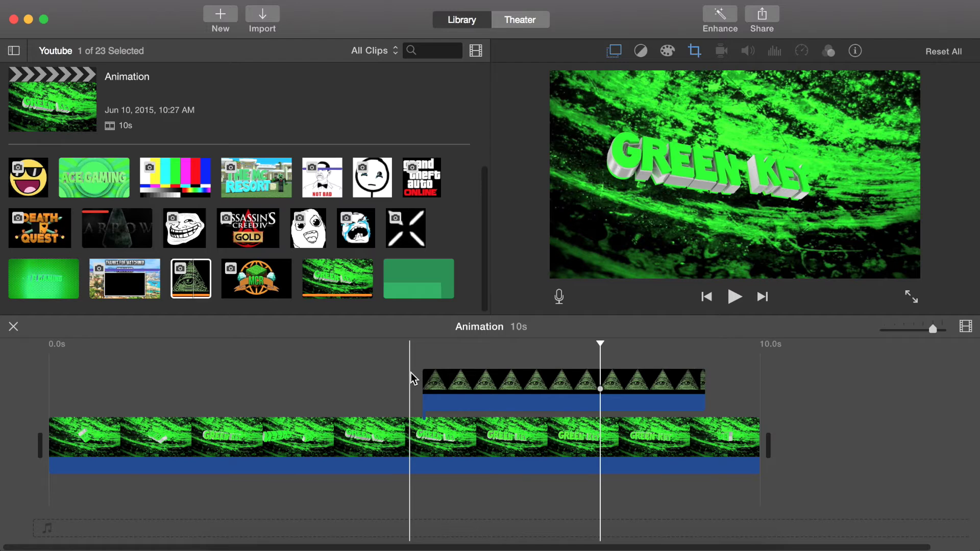
Preview the pyramid animation, glance at its crop options, and return to the overlay settings
{"action": "key", "text": "space"}
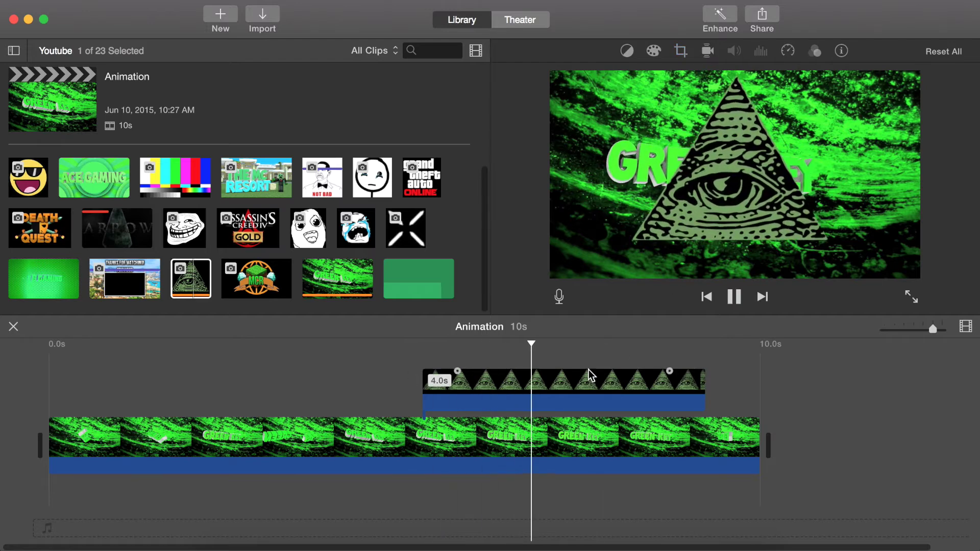
{"action": "key", "text": "space"}
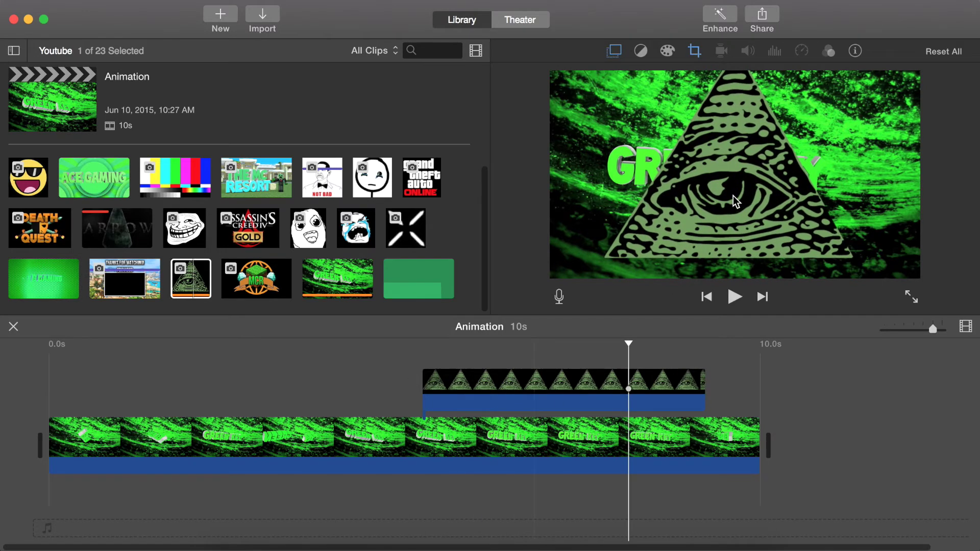
{"action": "left_click", "coordinate": [694, 51]}
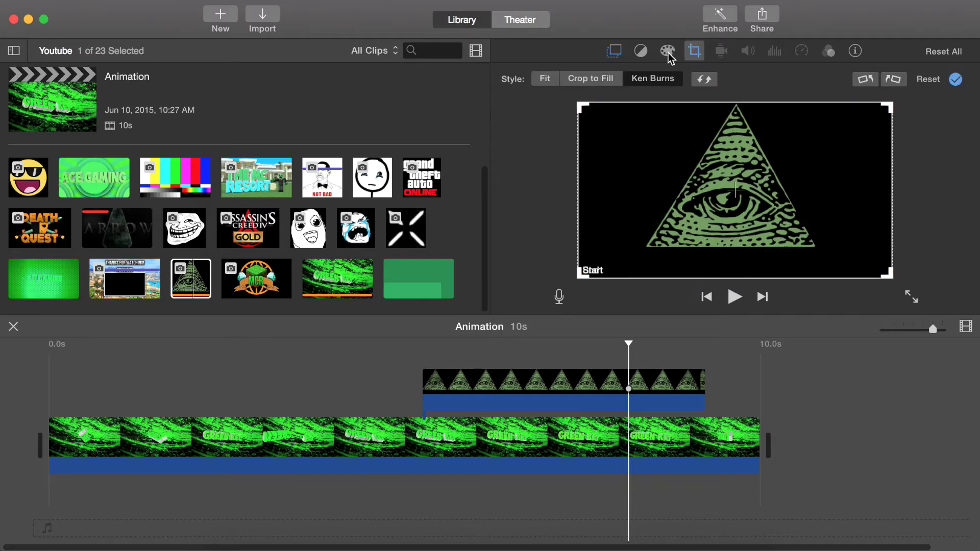
{"action": "left_click", "coordinate": [614, 51]}
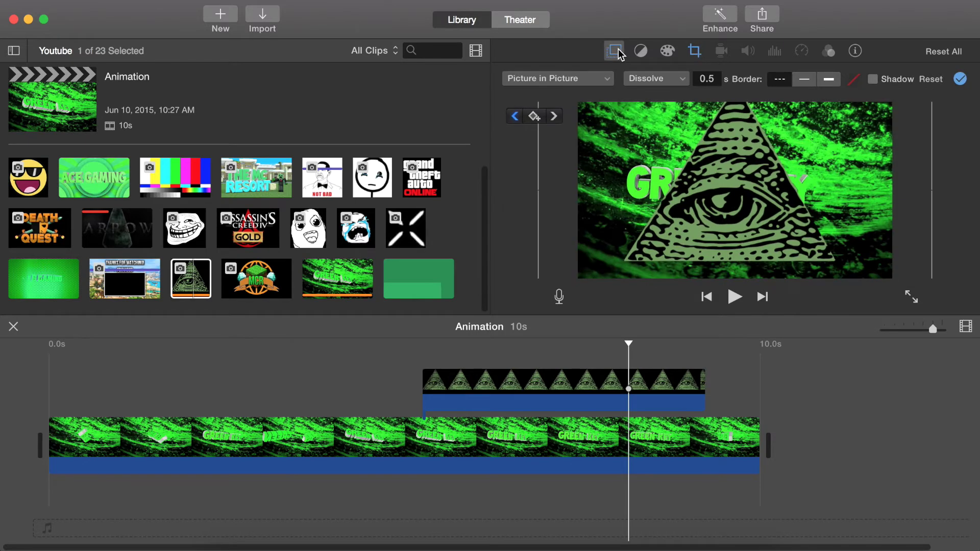
{"action": "left_click_drag", "start_coordinate": [629, 343], "coordinate": [517, 345]}
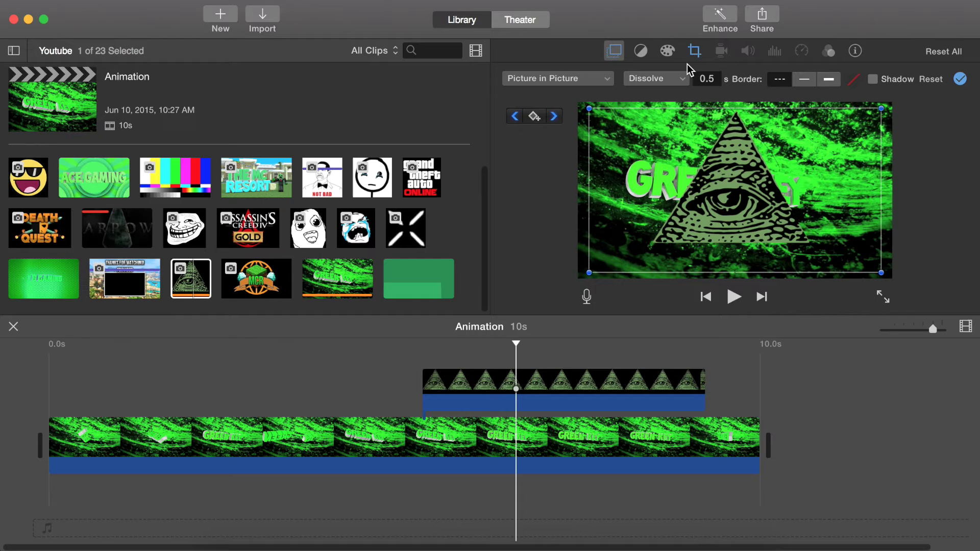
{"action": "left_click", "coordinate": [664, 77]}
Try the Swap and then Zoom overlay transitions, previewing the Zoom result
{"action": "left_click", "coordinate": [657, 117]}
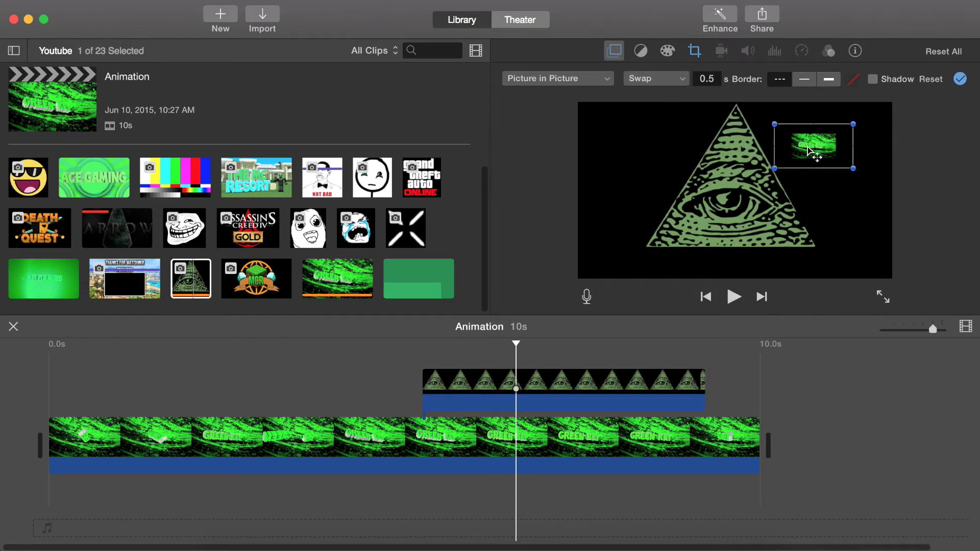
{"action": "left_click", "coordinate": [651, 80]}
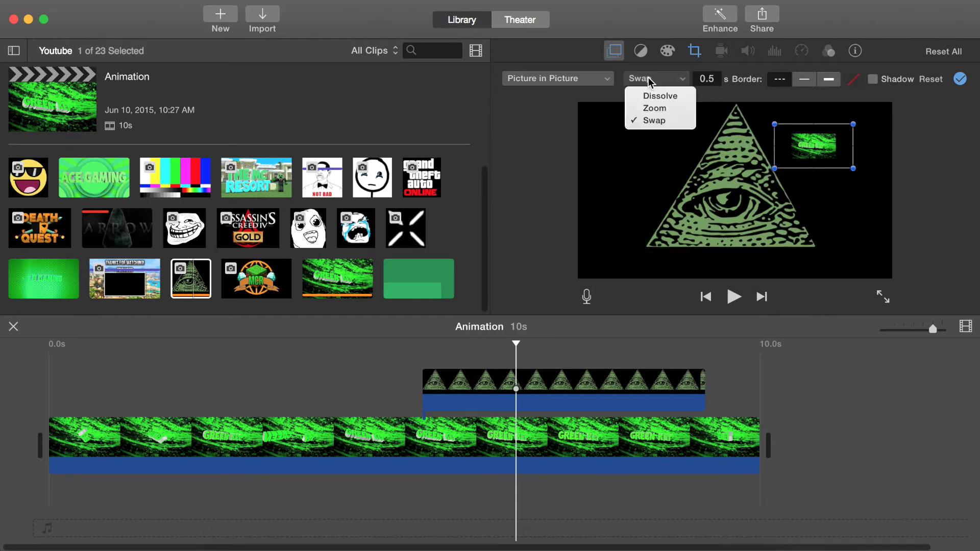
{"action": "left_click", "coordinate": [653, 109]}
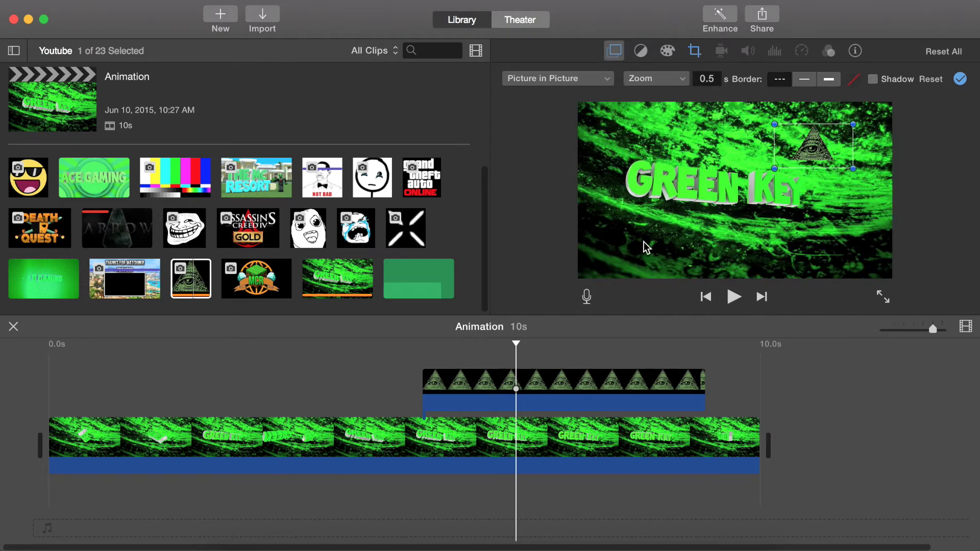
{"action": "left_click", "coordinate": [400, 350]}
{"action": "key", "text": "space"}
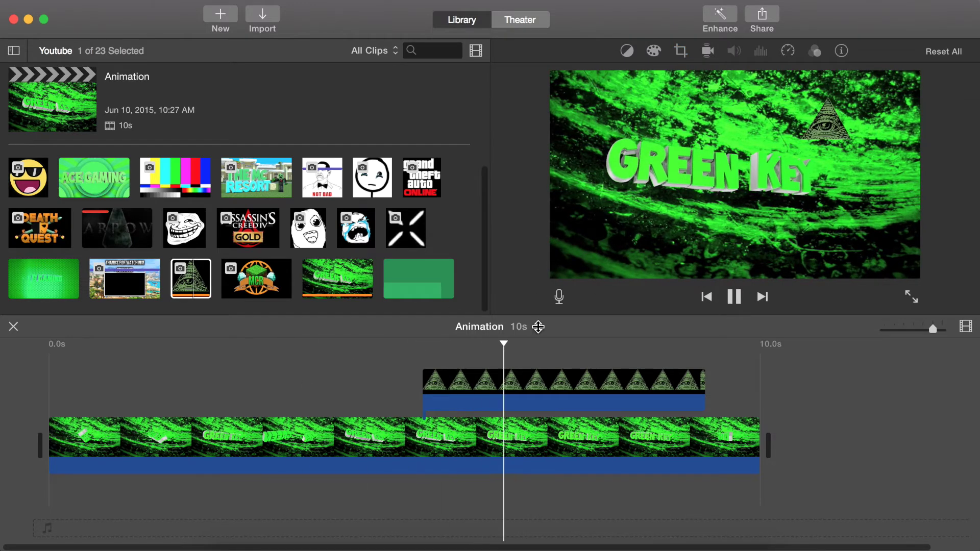
{"action": "key", "text": "space"}
Centre the small pyramid inset on GREEN KEY and set the transition back to Dissolve
{"action": "left_click_drag", "start_coordinate": [812, 152], "coordinate": [734, 197]}
{"action": "left_click", "coordinate": [635, 73]}
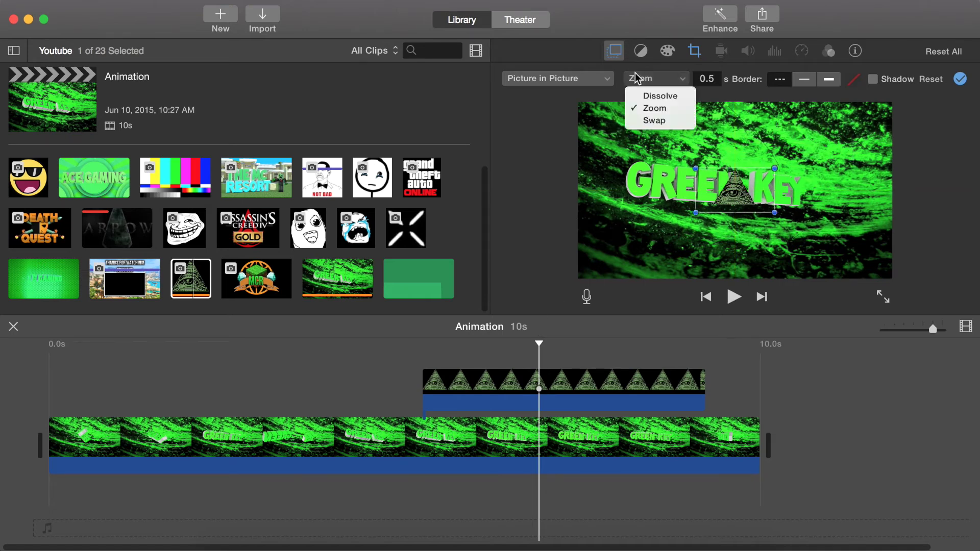
{"action": "left_click", "coordinate": [641, 97]}
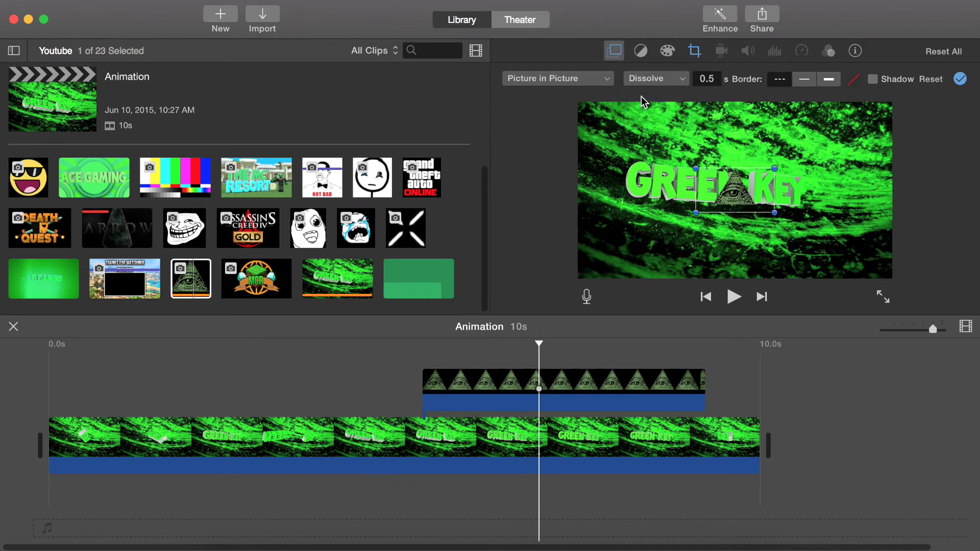
{"action": "mouse_move", "coordinate": [449, 377]}
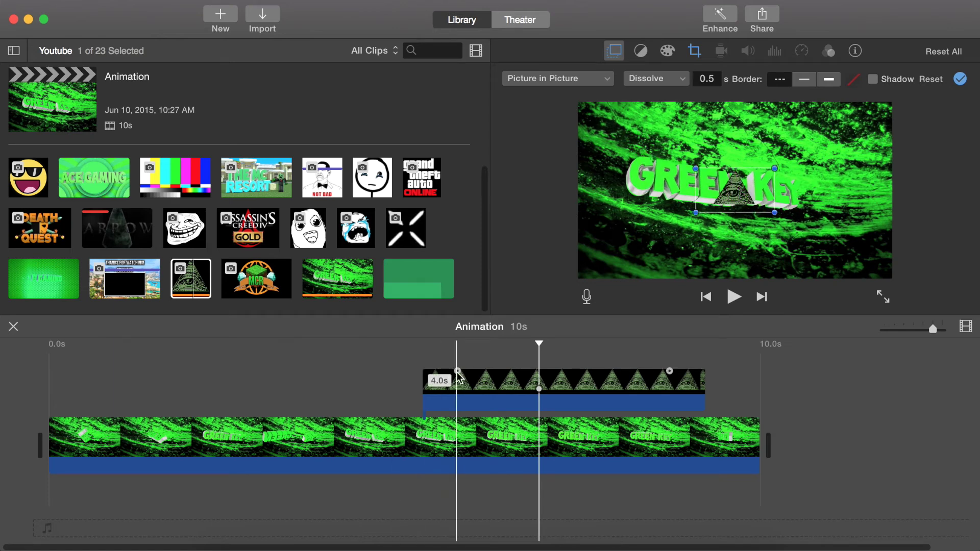
Preview the overlay's entrance, try thick and medium borders, then leave the inset borderless
{"action": "left_click", "coordinate": [415, 353]}
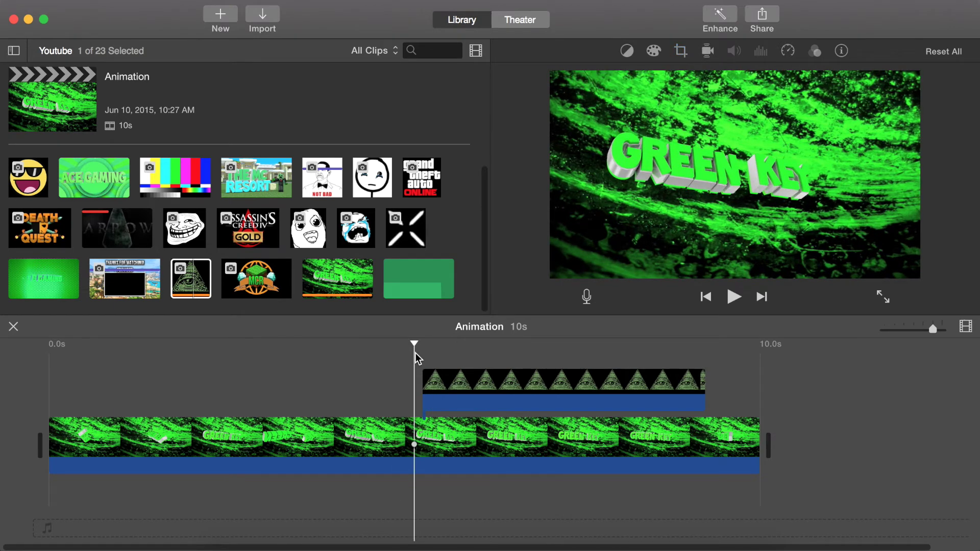
{"action": "key", "text": "space"}
{"action": "key", "text": "space"}
{"action": "mouse_move", "coordinate": [521, 380]}
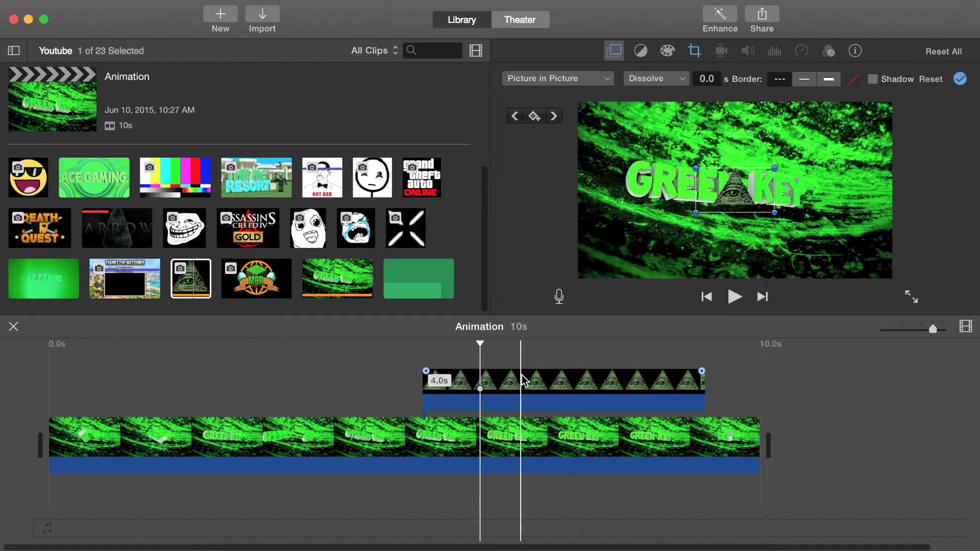
{"action": "left_click", "coordinate": [829, 81]}
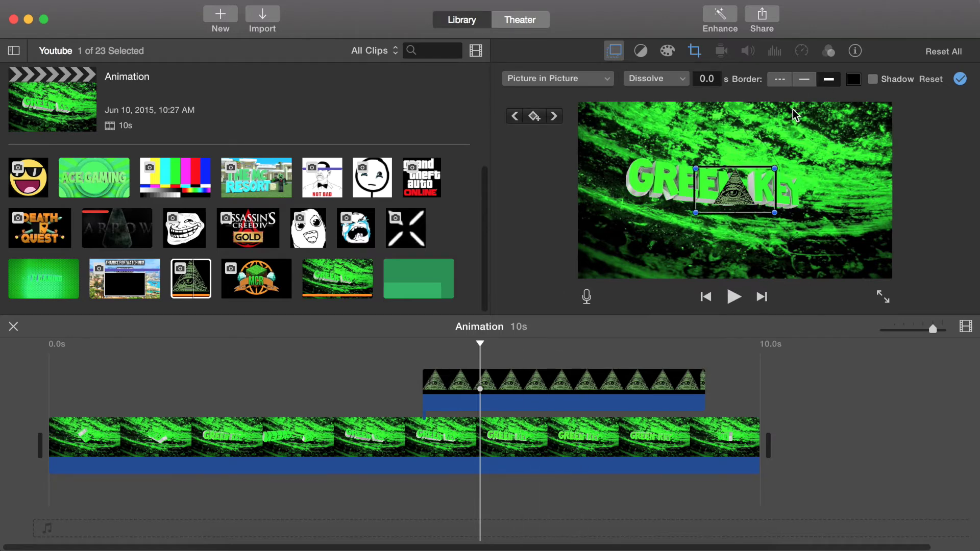
{"action": "left_click", "coordinate": [801, 81]}
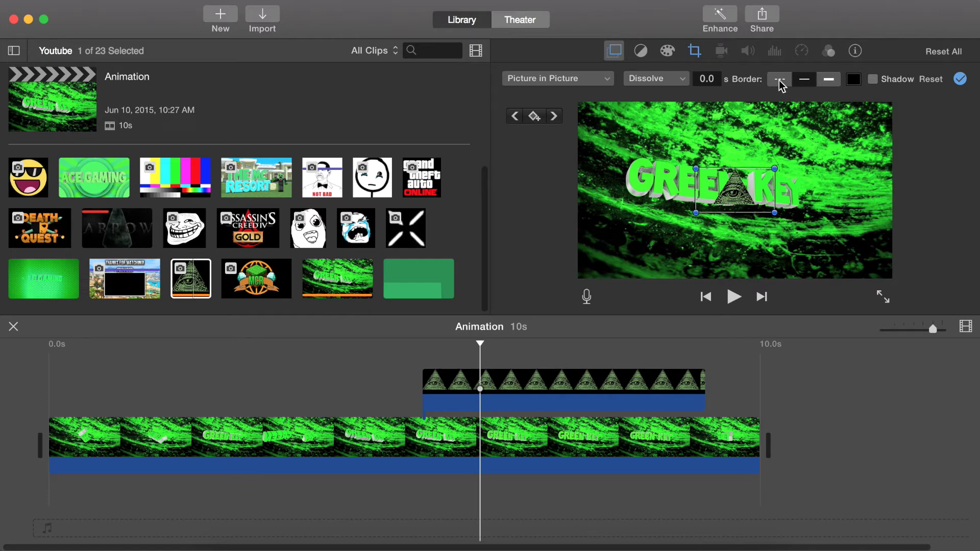
{"action": "left_click", "coordinate": [778, 80]}
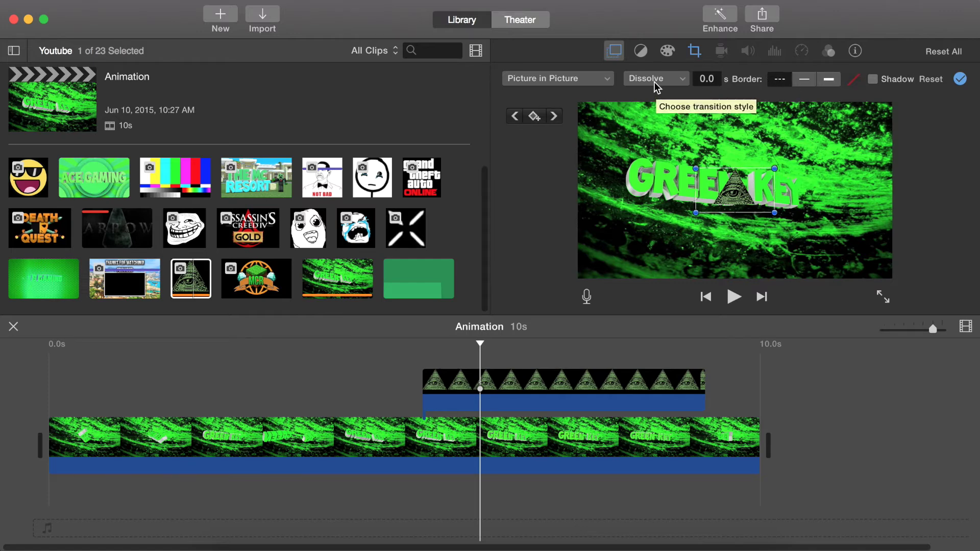
Trim the pyramid overlay clip to 2.3 s, then delete it from the timeline
{"action": "left_click", "coordinate": [556, 345]}
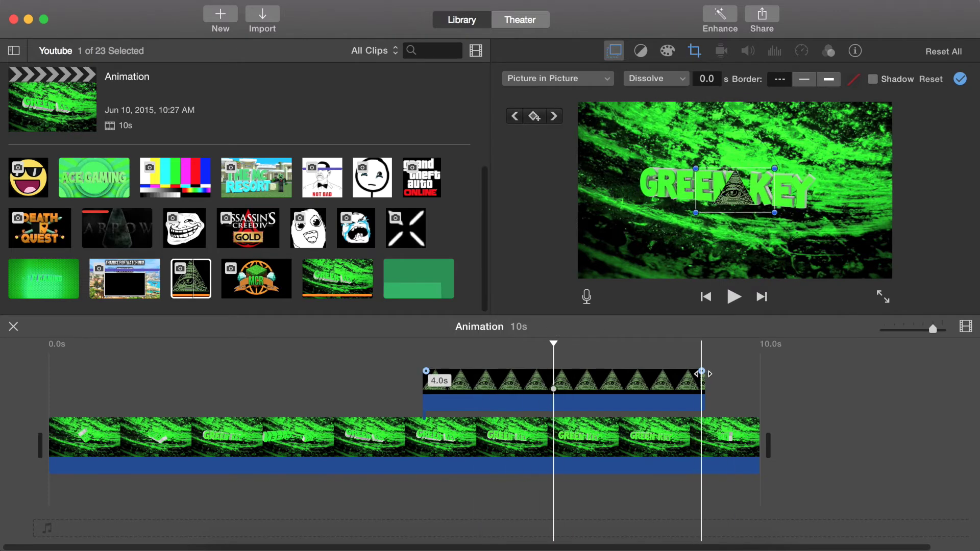
{"action": "left_click_drag", "start_coordinate": [703, 388], "coordinate": [583, 383]}
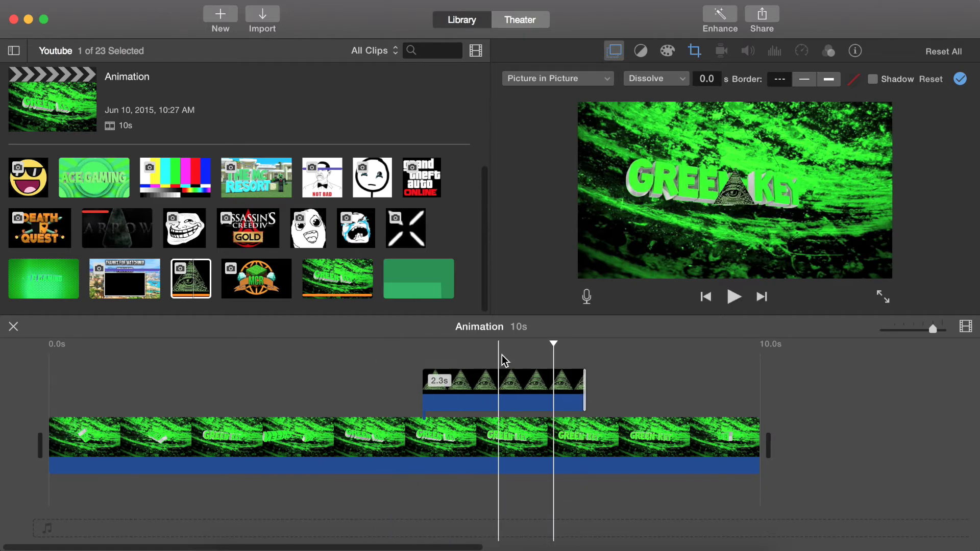
{"action": "left_click", "coordinate": [493, 391]}
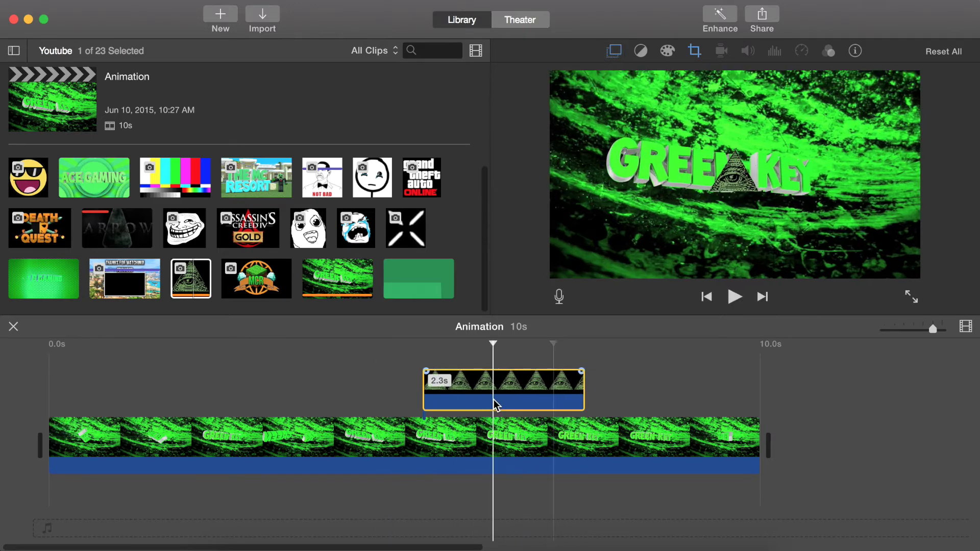
{"action": "key", "text": "Delete"}
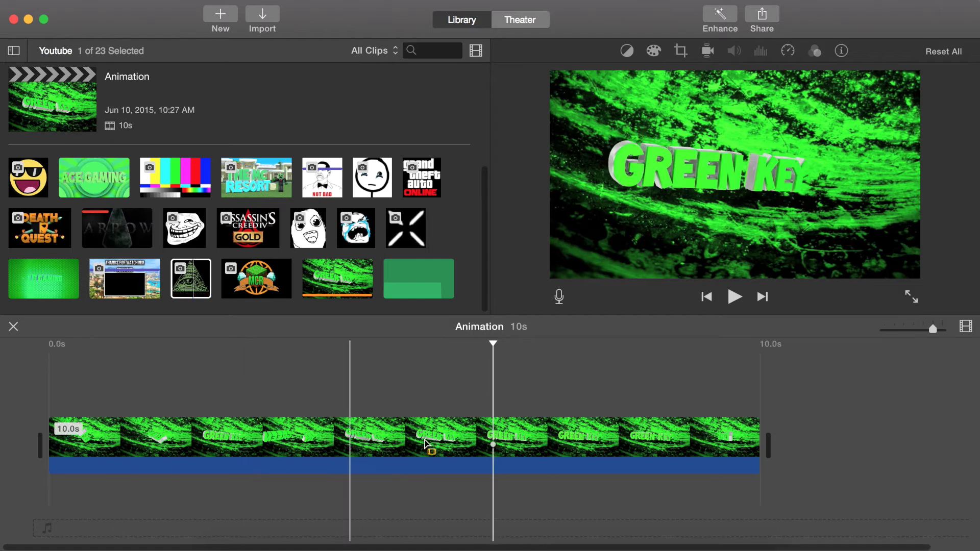
Delete the 10-second GREEN KEY title clip so the Animation project is empty
{"action": "left_click", "coordinate": [270, 437]}
{"action": "key", "text": "Delete"}
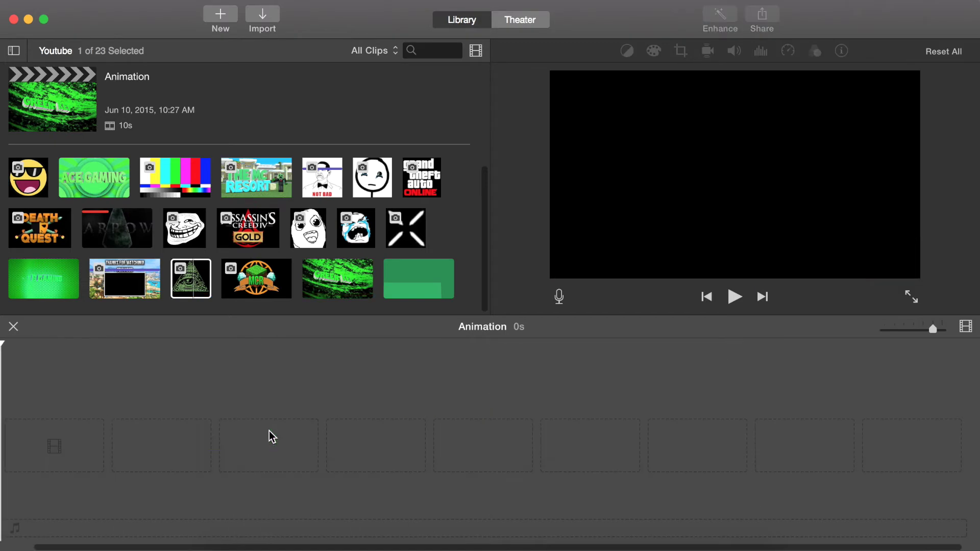